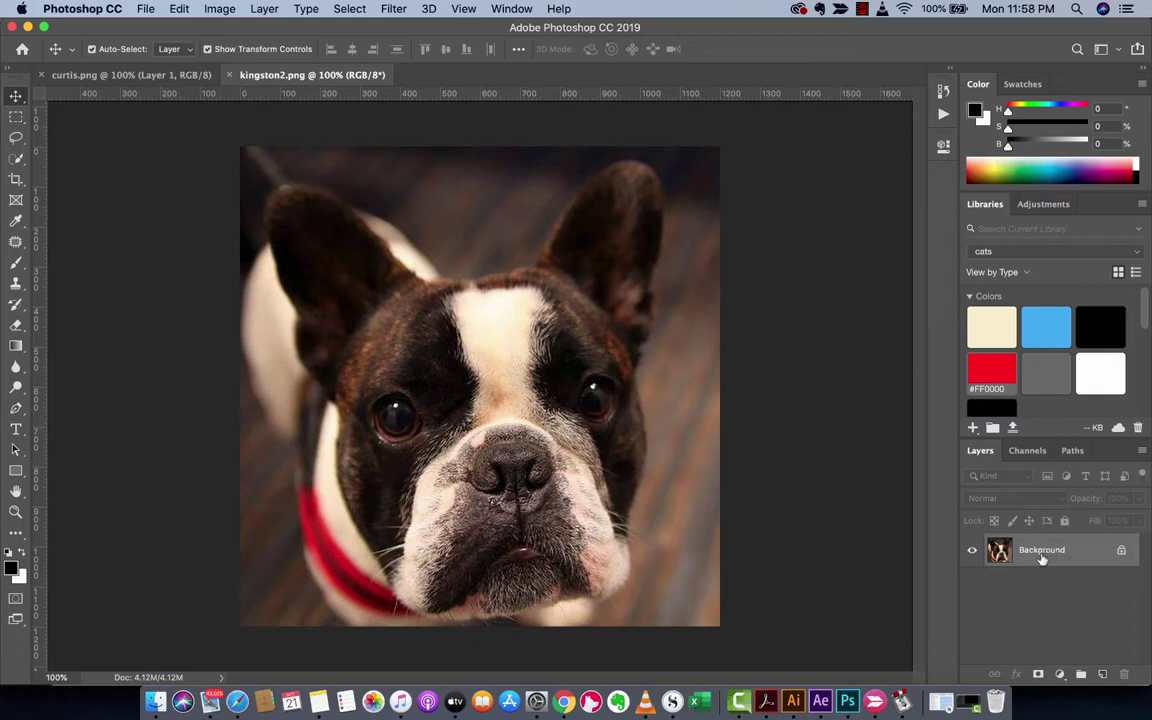
Look through the Image menu options twice and close it without choosing anything.
left_click(221, 8)
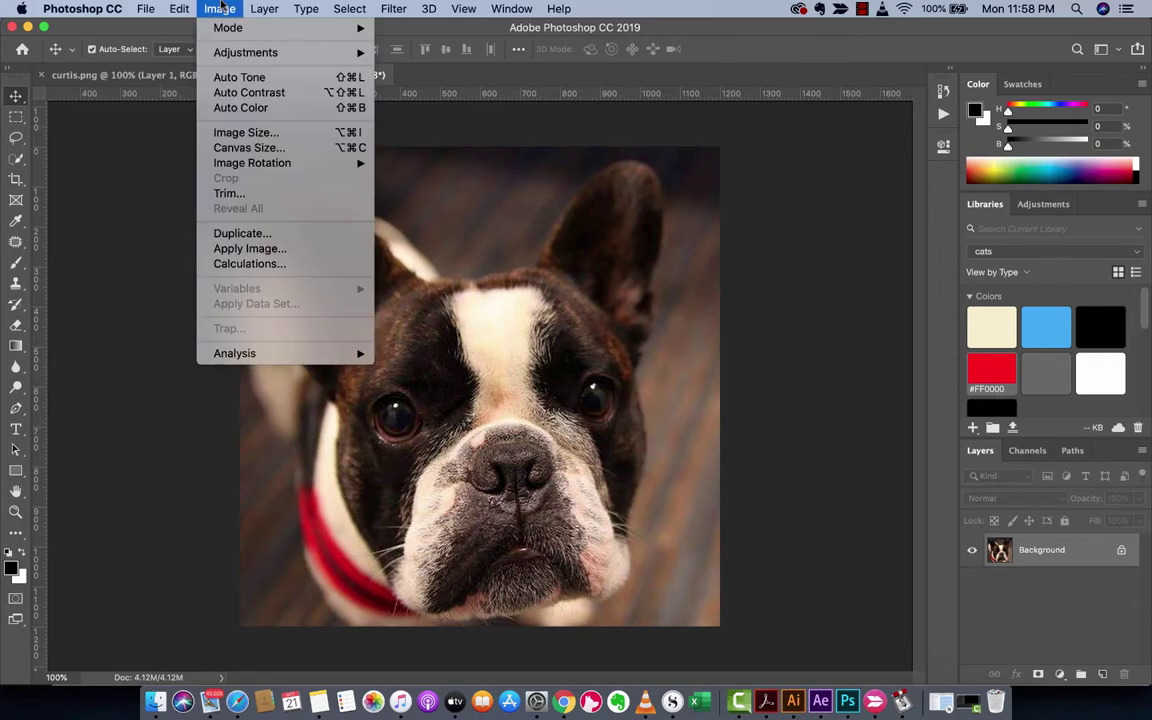
mouse_move(265, 8)
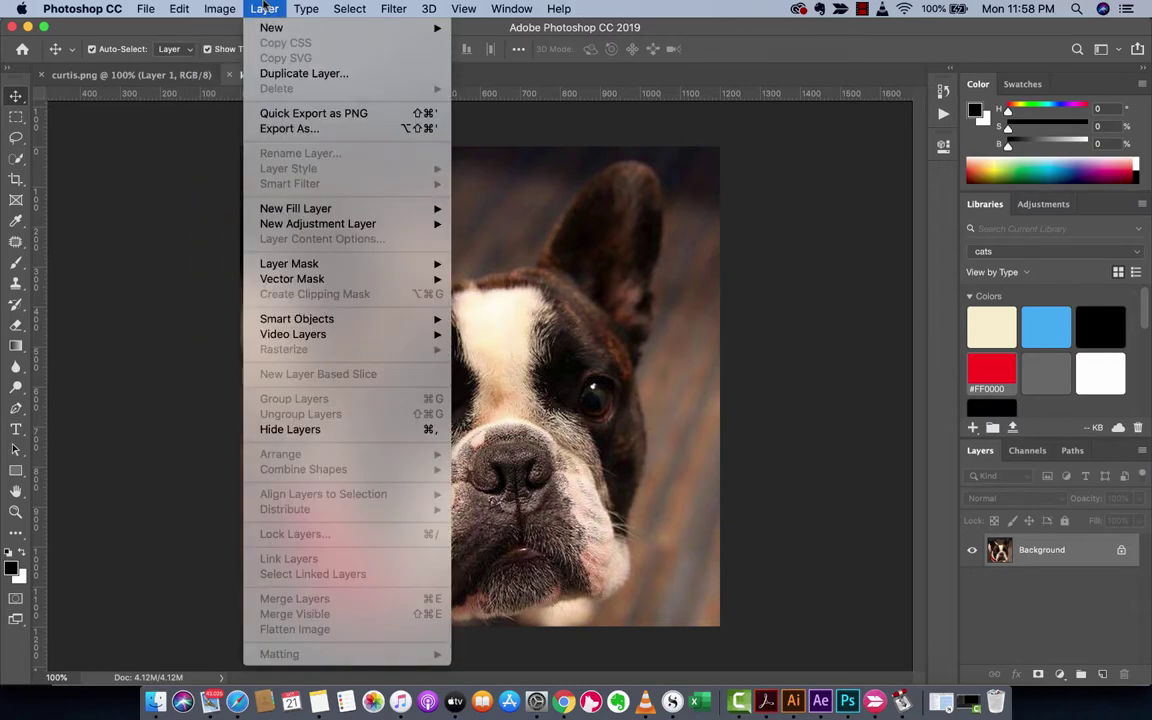
mouse_move(254, 29)
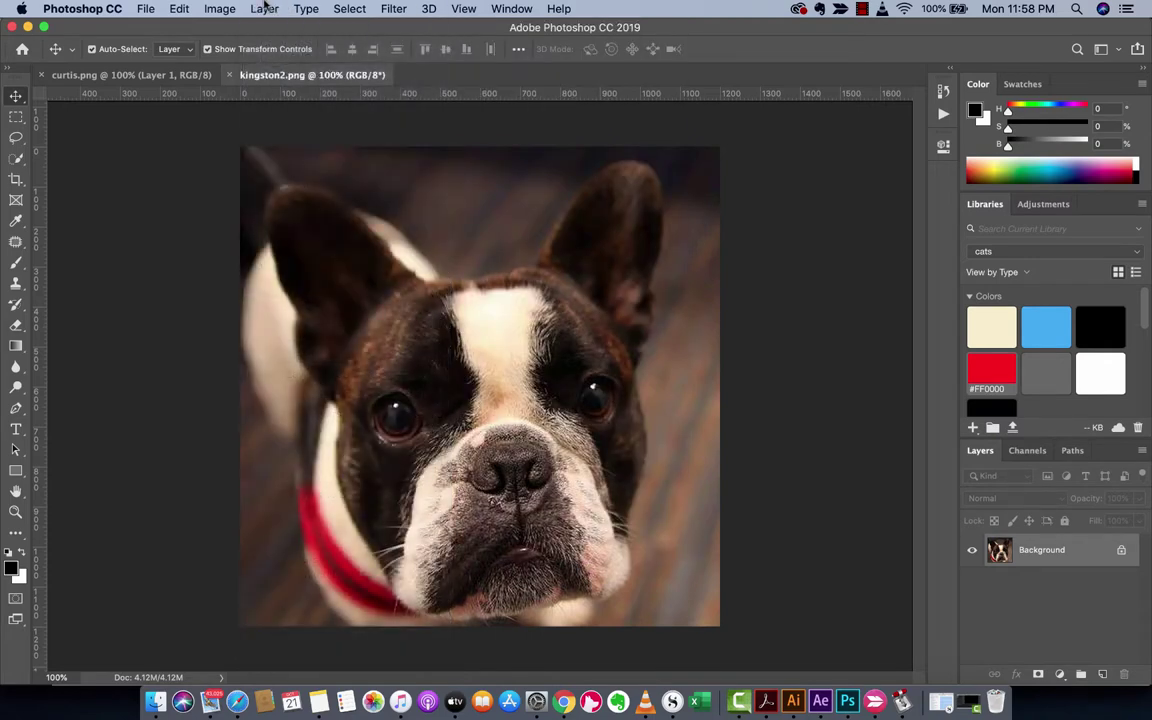
left_click(222, 8)
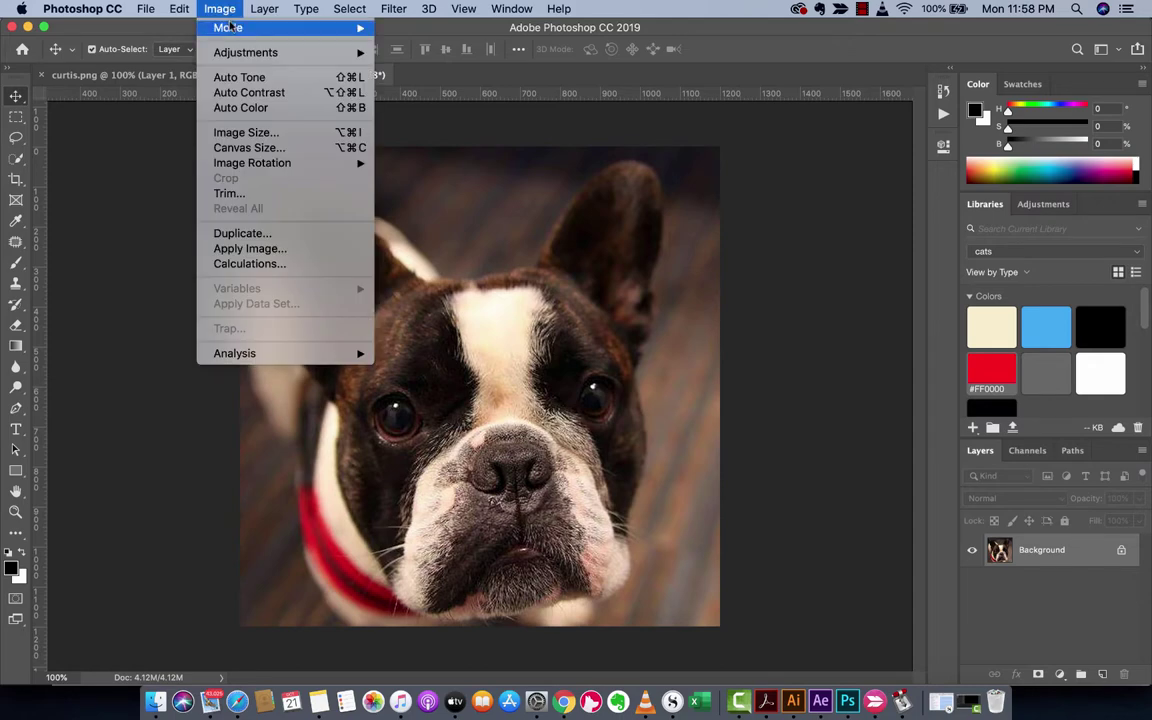
mouse_move(227, 27)
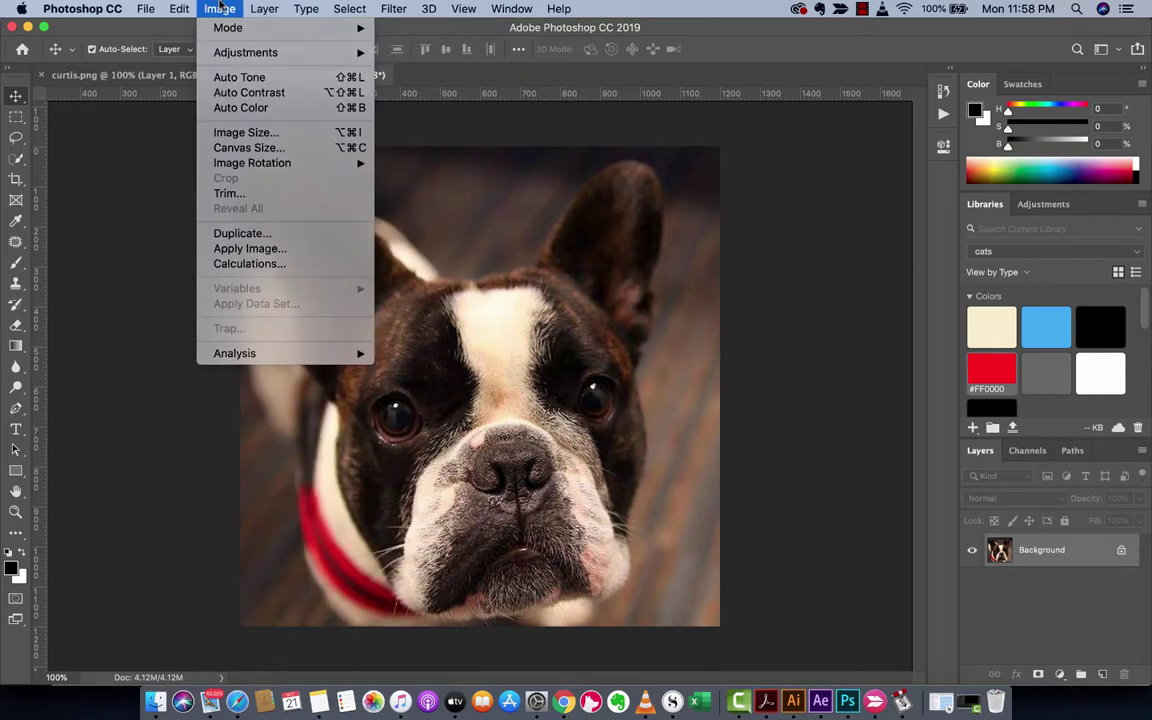
left_click(312, 75)
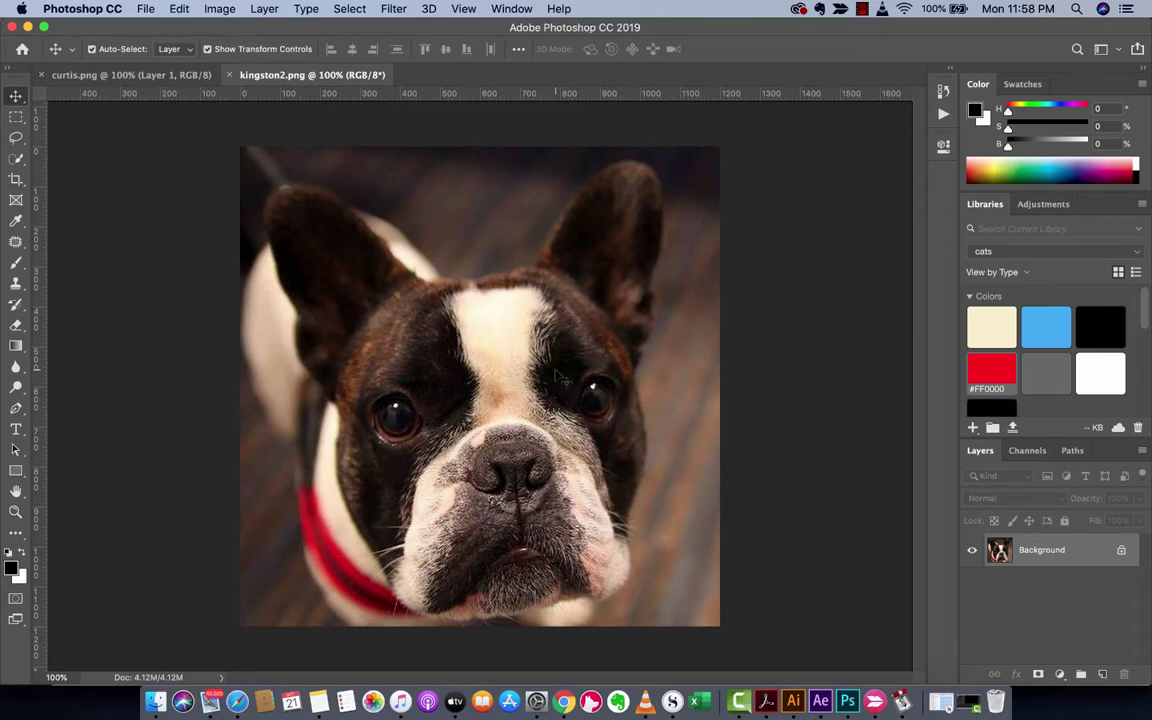
Create Layer 1 above the dog photo and rename it 'brush'.
left_click(1100, 676)
double_click(1033, 550)
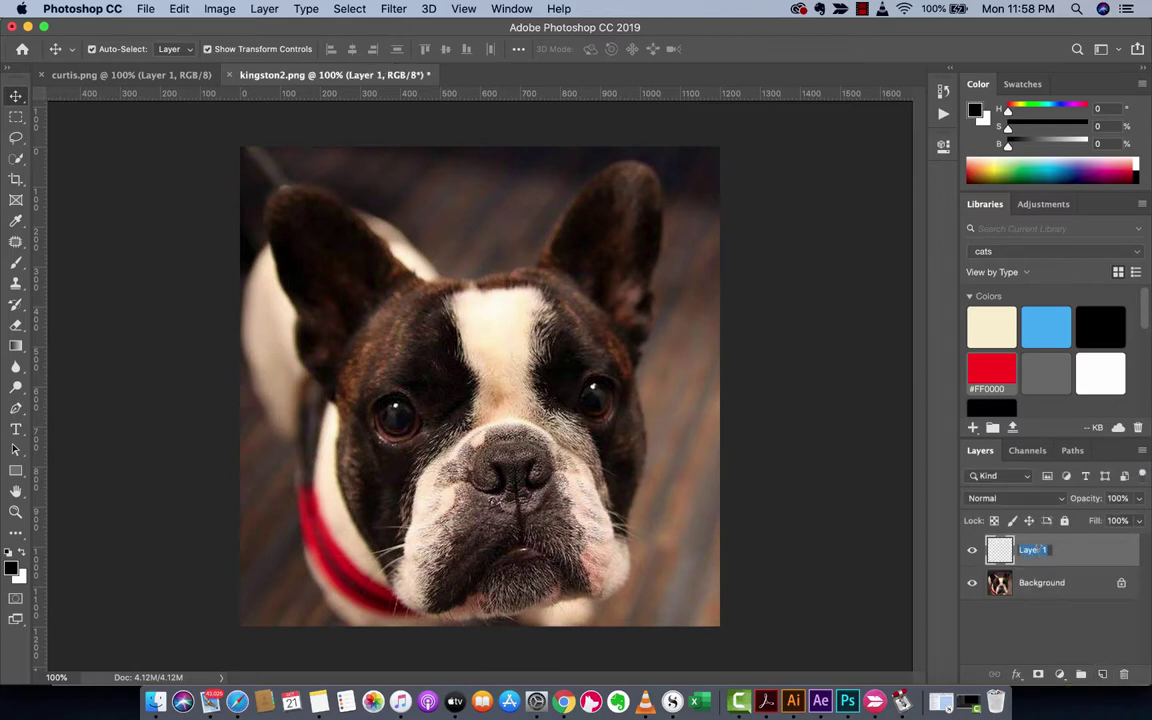
type("brush")
key("Return")
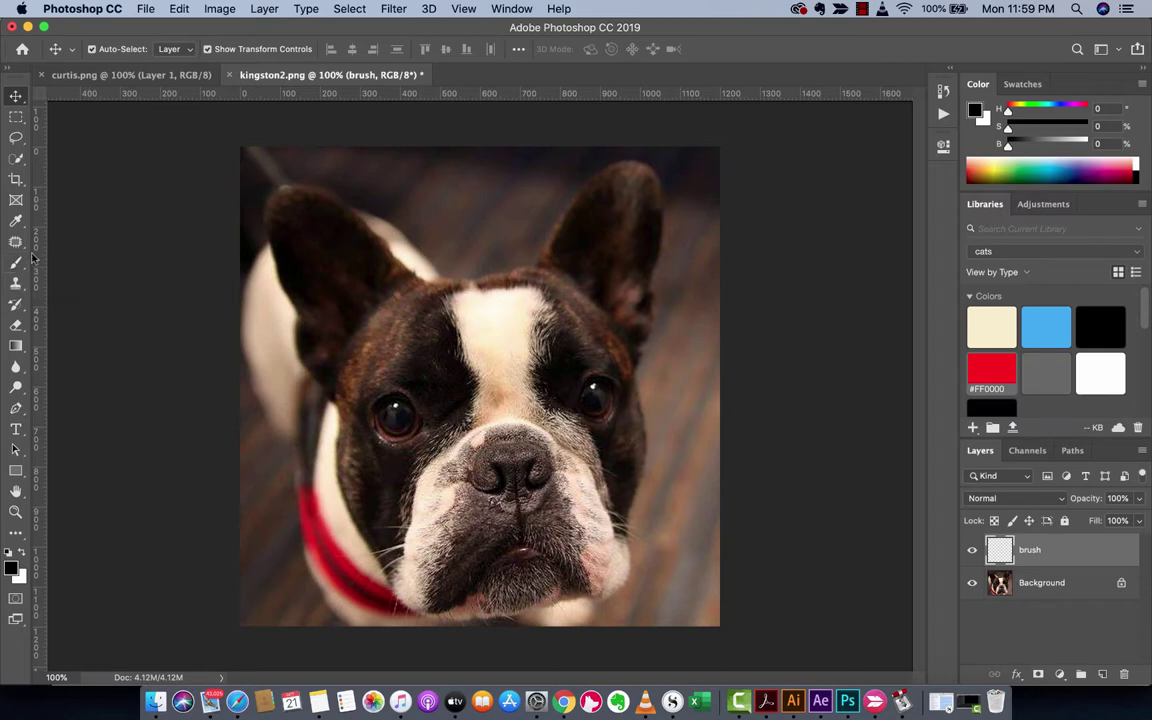
Set up the standard Brush Tool at size 150 with red #FF0000 as the foreground colour.
left_click(17, 262)
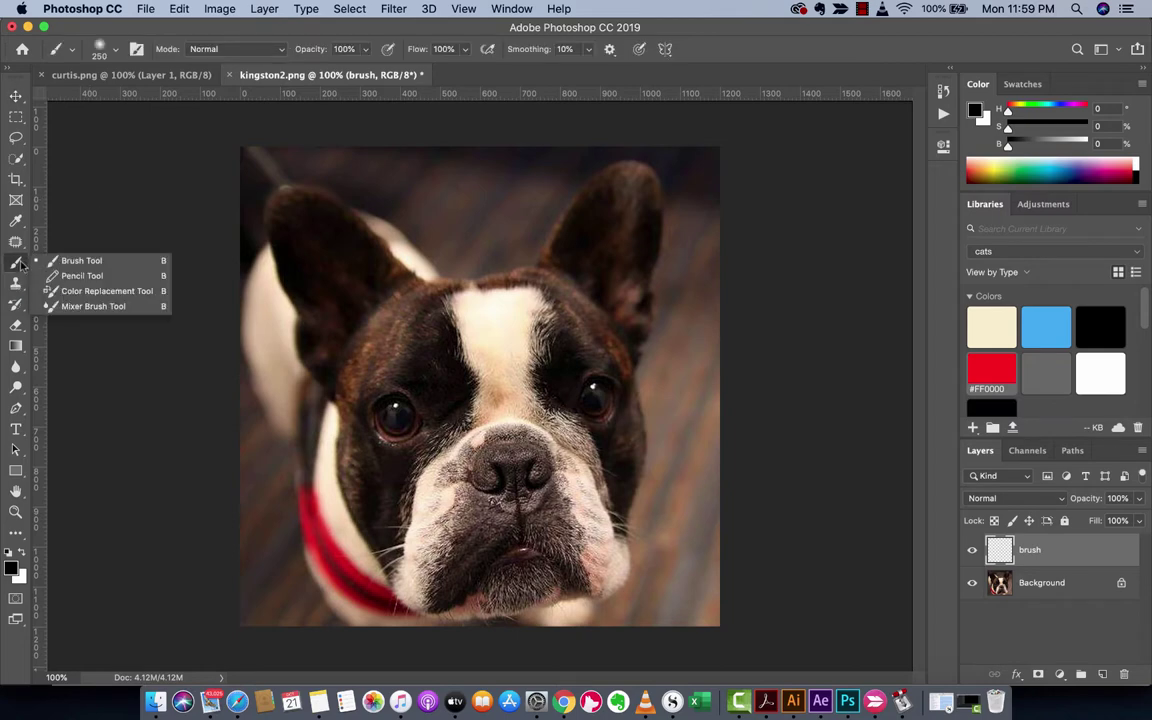
left_click(71, 266)
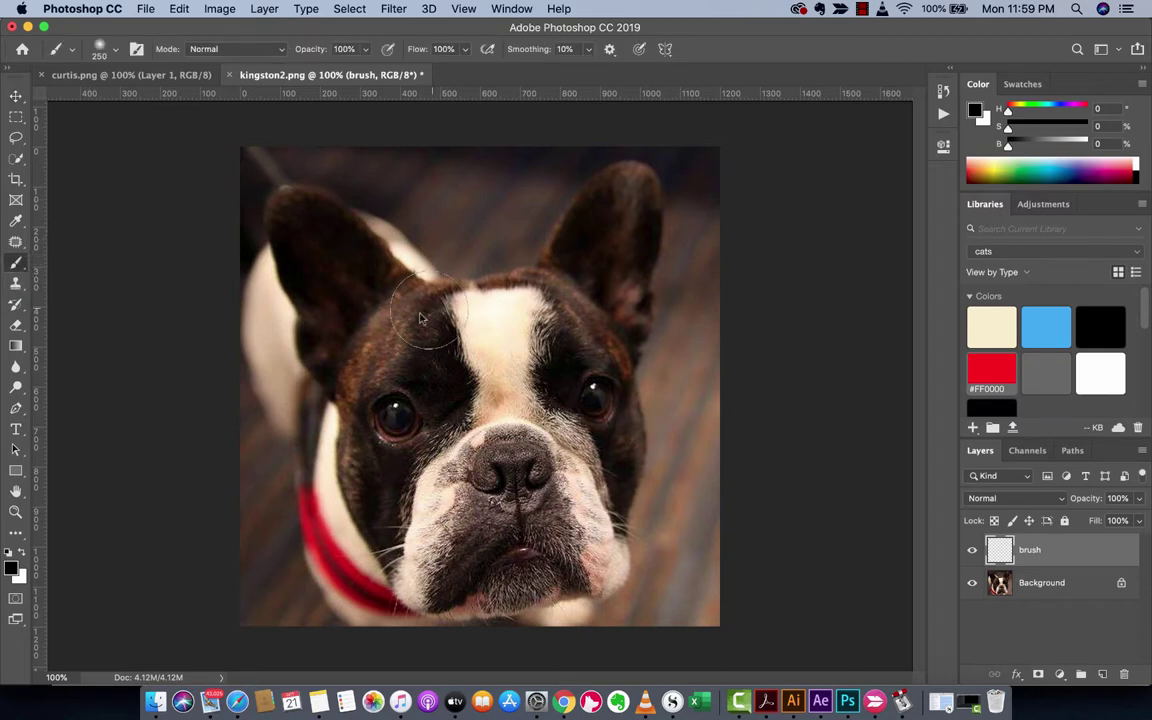
key("bracketleft")
key("bracketleft")
key("bracketleft")
left_click(991, 370)
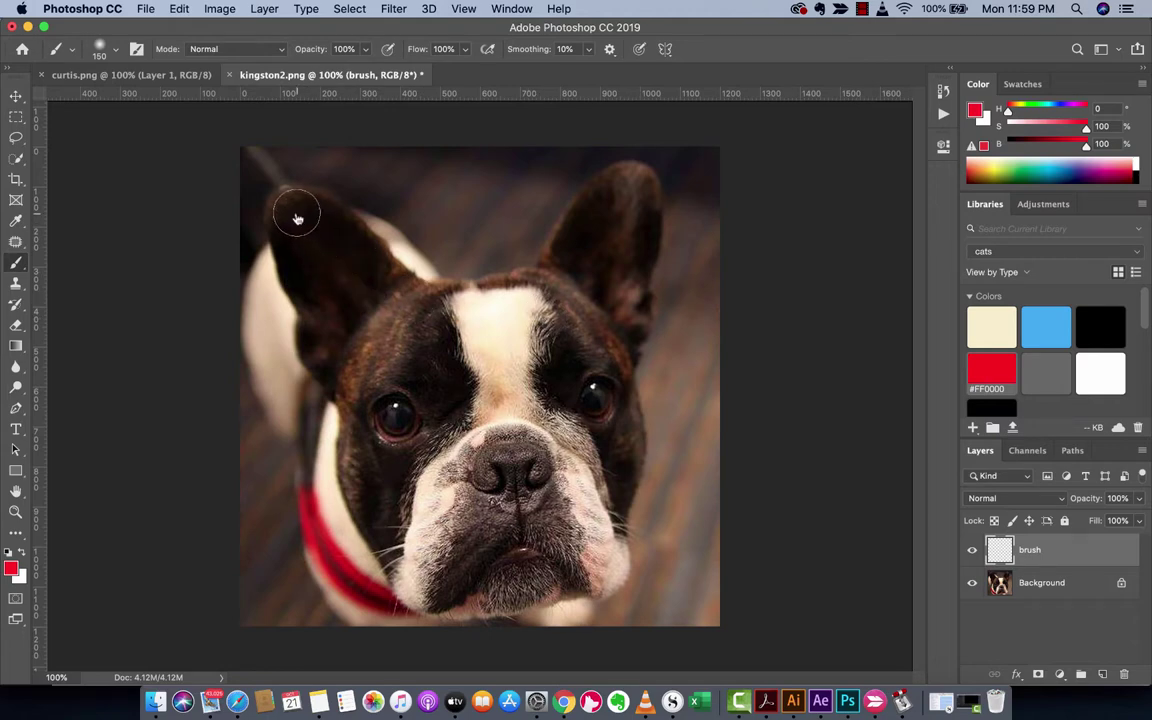
Paint red over the left ear, both sides of the face and the head between the ears.
mouse_move(297, 215)
left_mouse_down()
mouse_move(335, 300)
mouse_move(378, 332)
mouse_move(472, 320)
mouse_move(581, 257)
mouse_move(602, 227)
mouse_move(588, 262)
mouse_move(600, 287)
mouse_move(485, 320)
mouse_move(455, 385)
mouse_move(505, 455)
mouse_move(520, 505)
mouse_move(410, 450)
mouse_move(370, 530)
mouse_move(500, 540)
mouse_move(520, 481)
mouse_move(553, 445)
mouse_move(572, 591)
mouse_move(427, 596)
mouse_move(385, 530)
mouse_move(429, 525)
left_mouse_up()
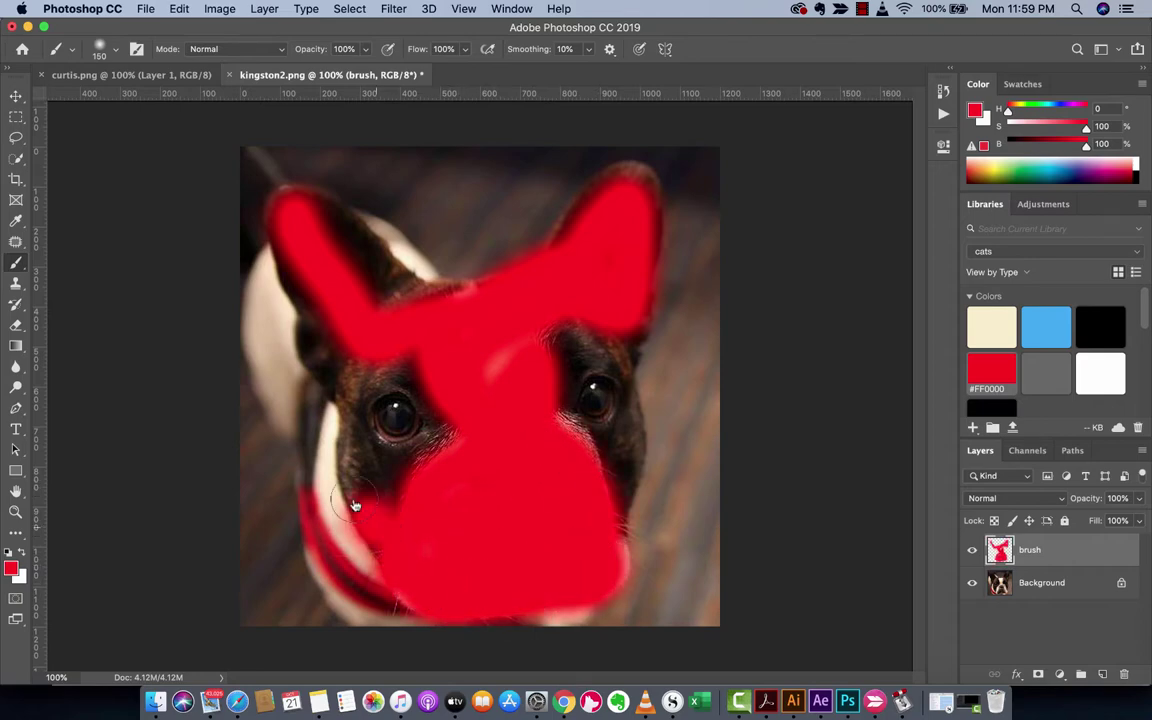
mouse_move(354, 505)
left_mouse_down()
mouse_move(322, 432)
mouse_move(325, 327)
mouse_move(313, 302)
mouse_move(299, 379)
mouse_move(300, 348)
left_mouse_up()
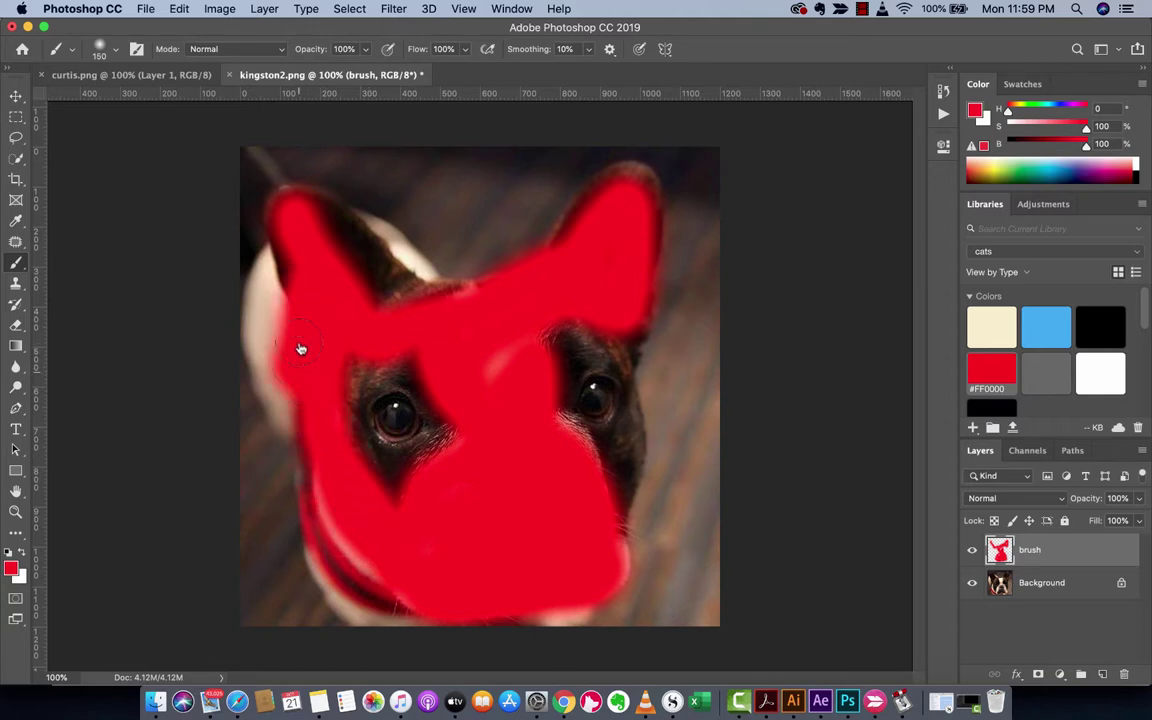
mouse_move(624, 266)
left_mouse_down()
mouse_move(640, 305)
mouse_move(631, 484)
mouse_move(612, 545)
mouse_move(565, 604)
mouse_move(447, 627)
mouse_move(378, 587)
mouse_move(450, 566)
mouse_move(545, 571)
mouse_move(573, 604)
mouse_move(594, 565)
mouse_move(540, 360)
left_mouse_up()
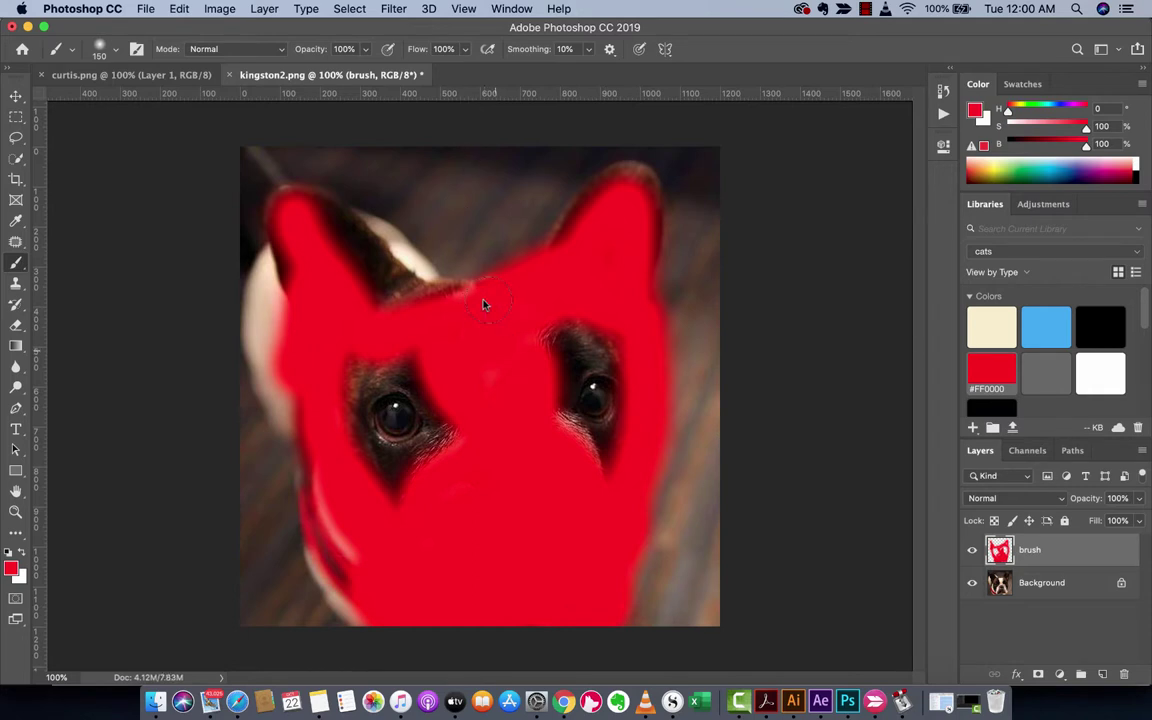
mouse_move(483, 305)
left_mouse_down()
mouse_move(388, 293)
mouse_move(407, 284)
mouse_move(378, 298)
left_mouse_up()
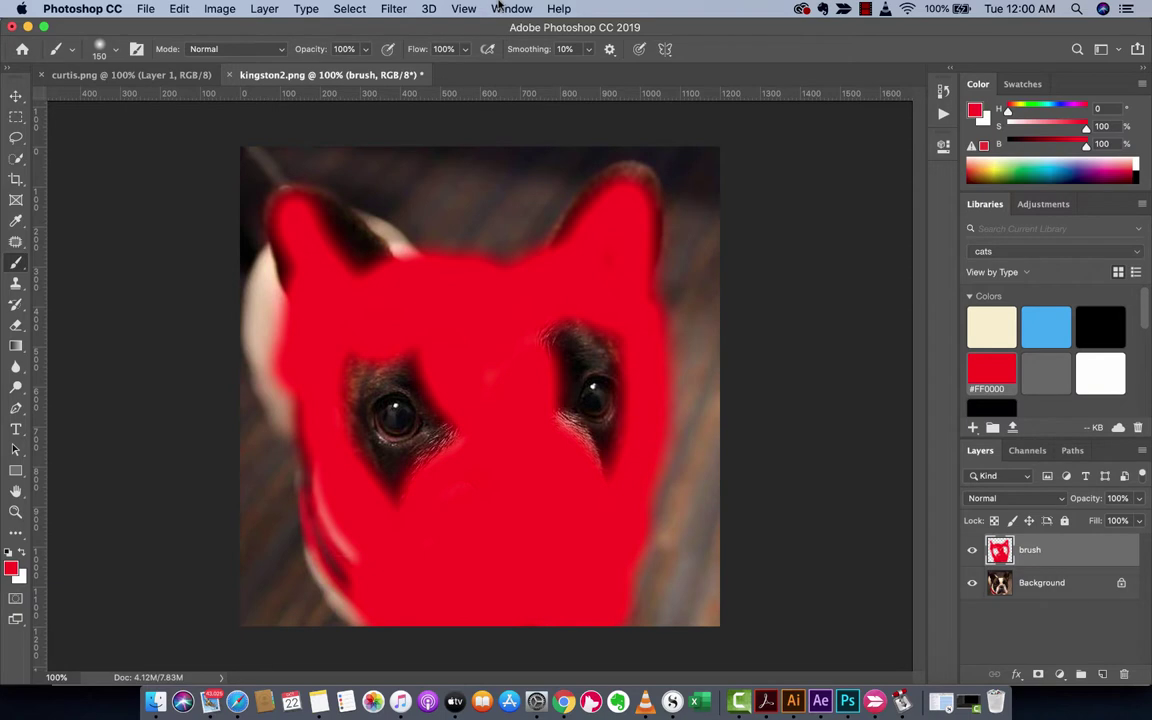
Show the Actions panel from the Window menu and open its flyout options menu.
left_click(510, 9)
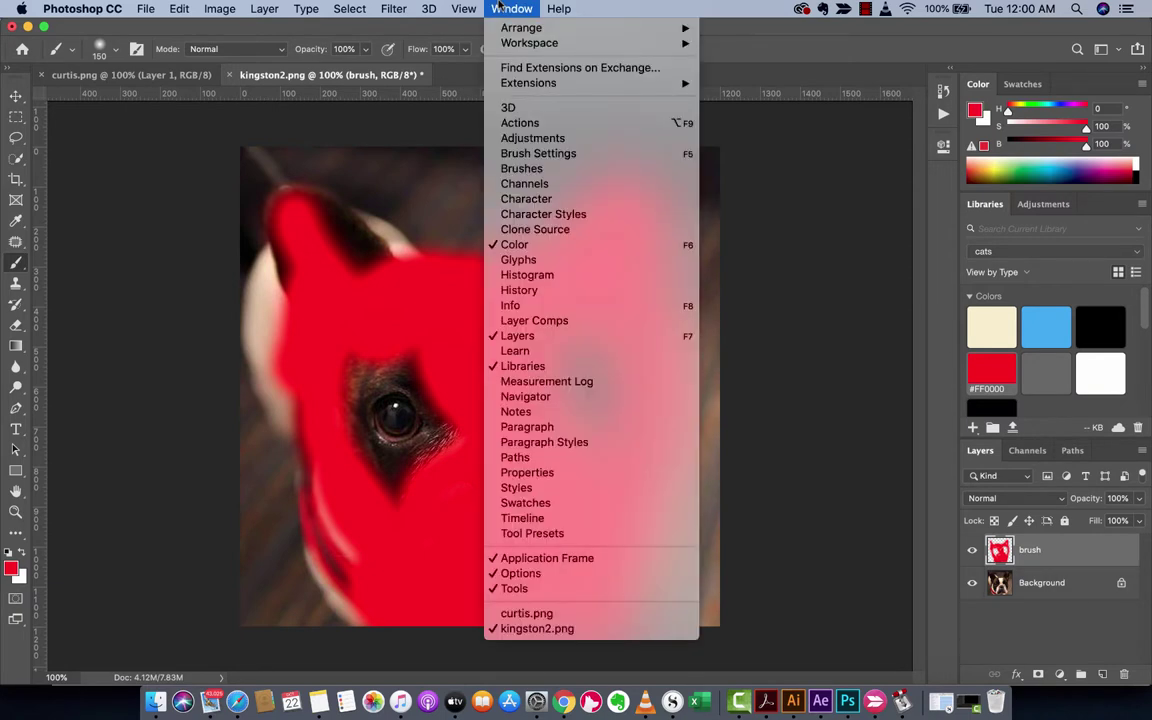
left_click(548, 123)
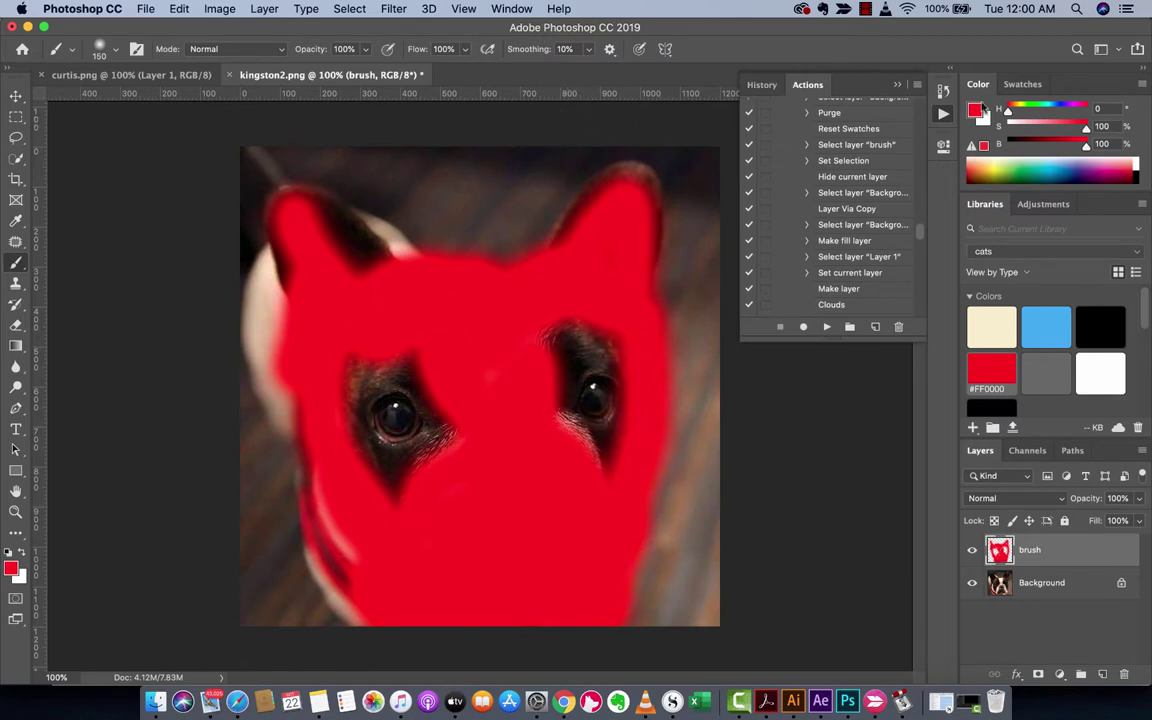
left_click(917, 86)
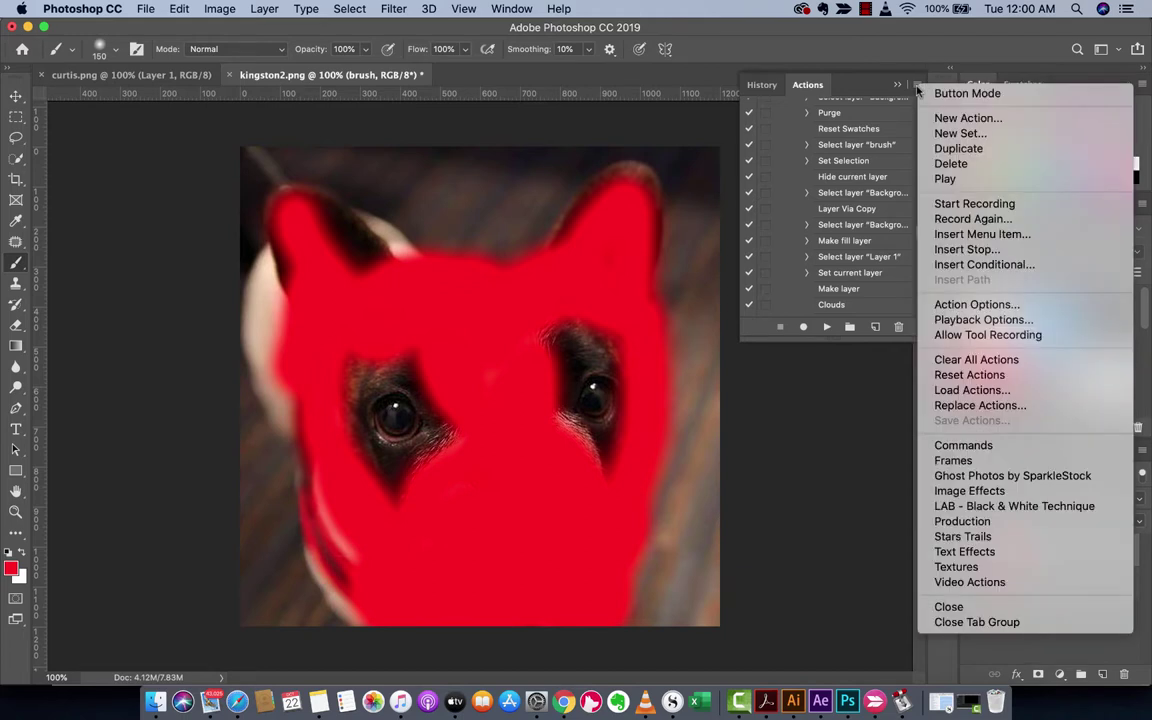
Use Load Actions to load Fury.atn from the Teaching folder.
left_click(995, 391)
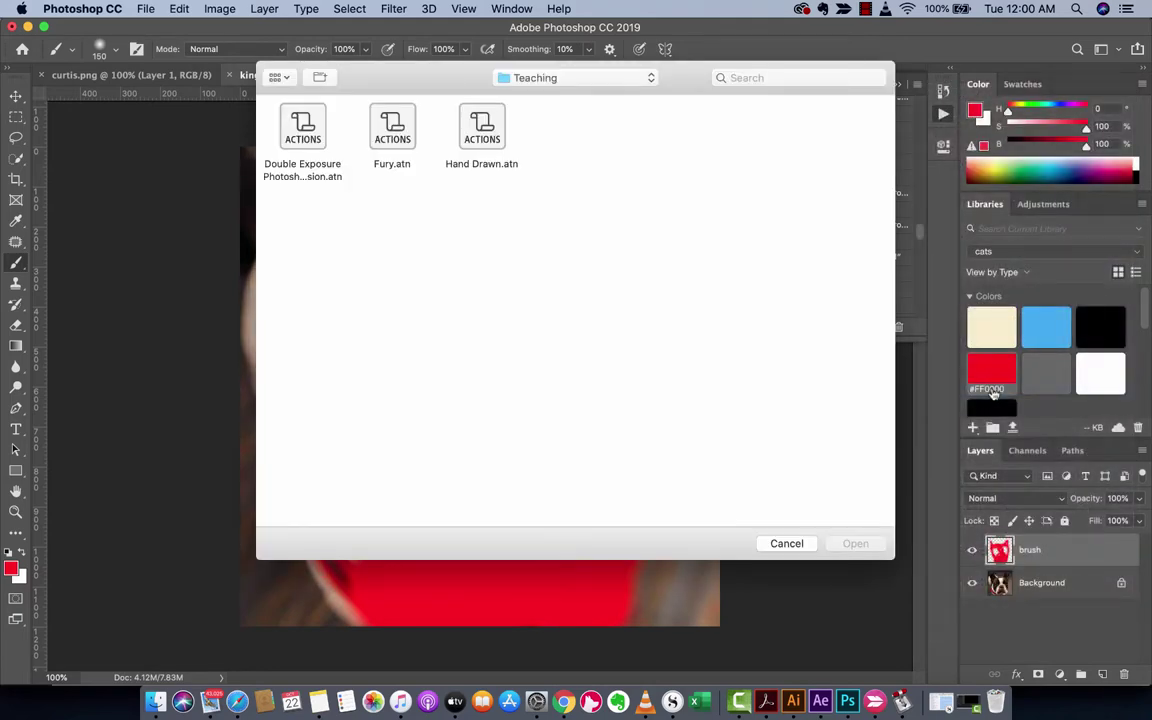
left_click(555, 80)
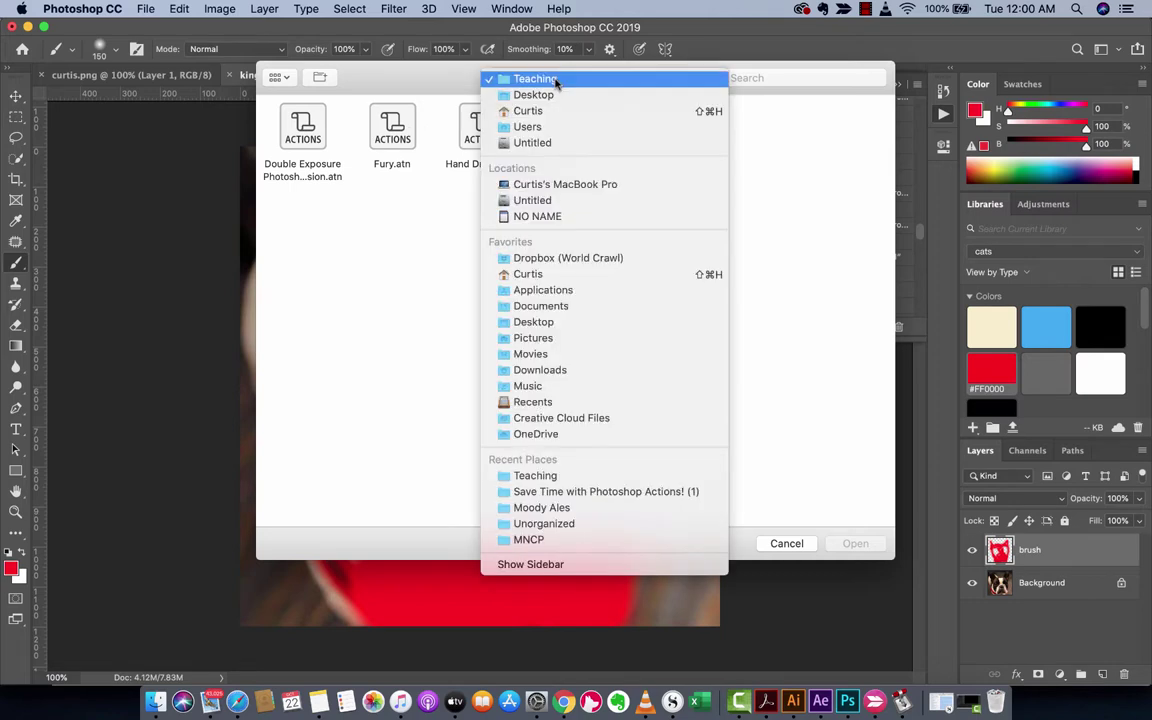
left_click(555, 80)
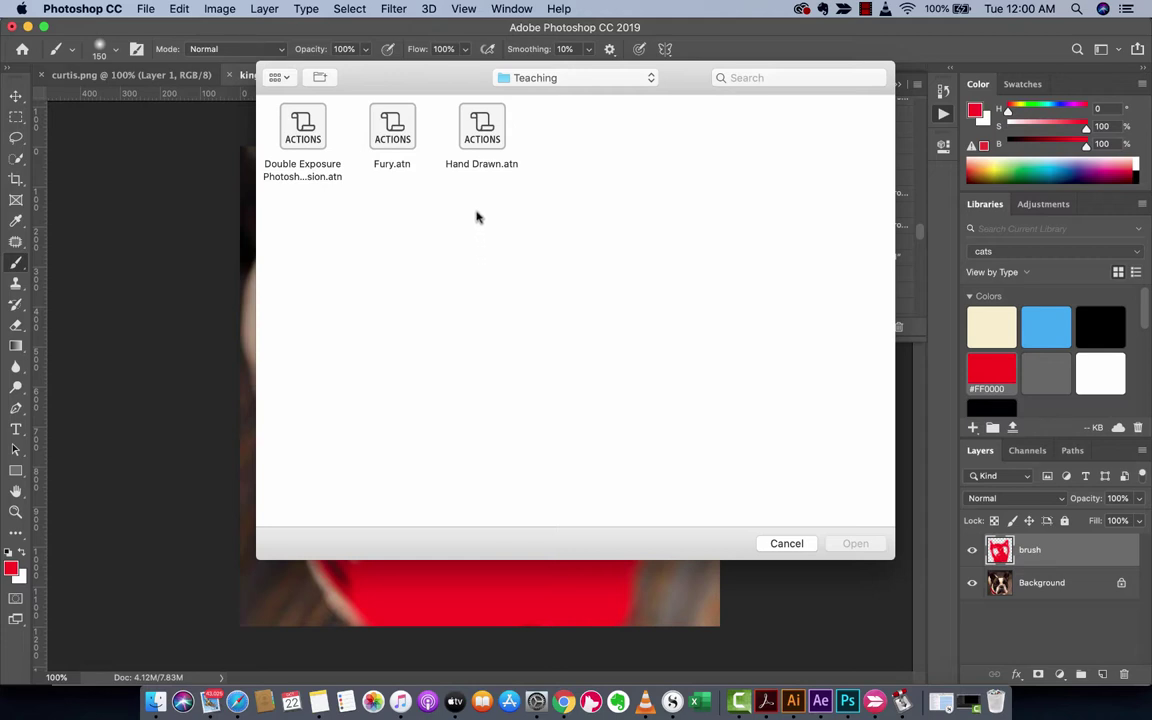
left_click(392, 165)
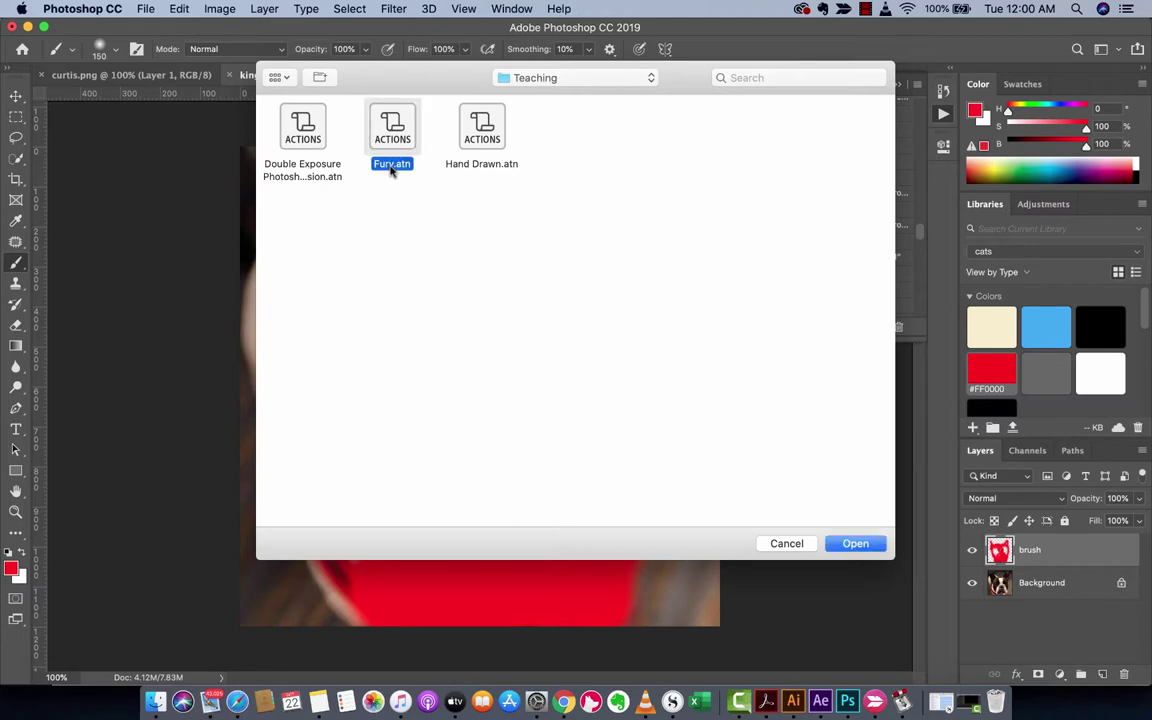
left_click(848, 544)
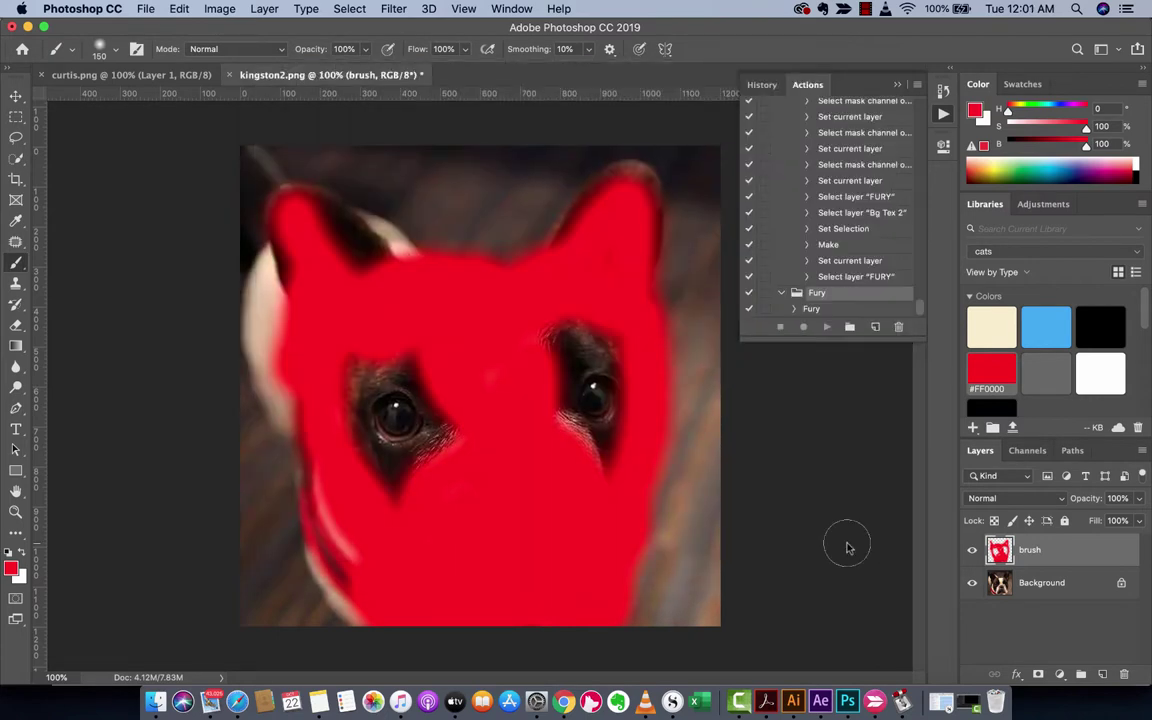
Select the Fury action and play it on the red-painted bulldog photo.
left_click(811, 309)
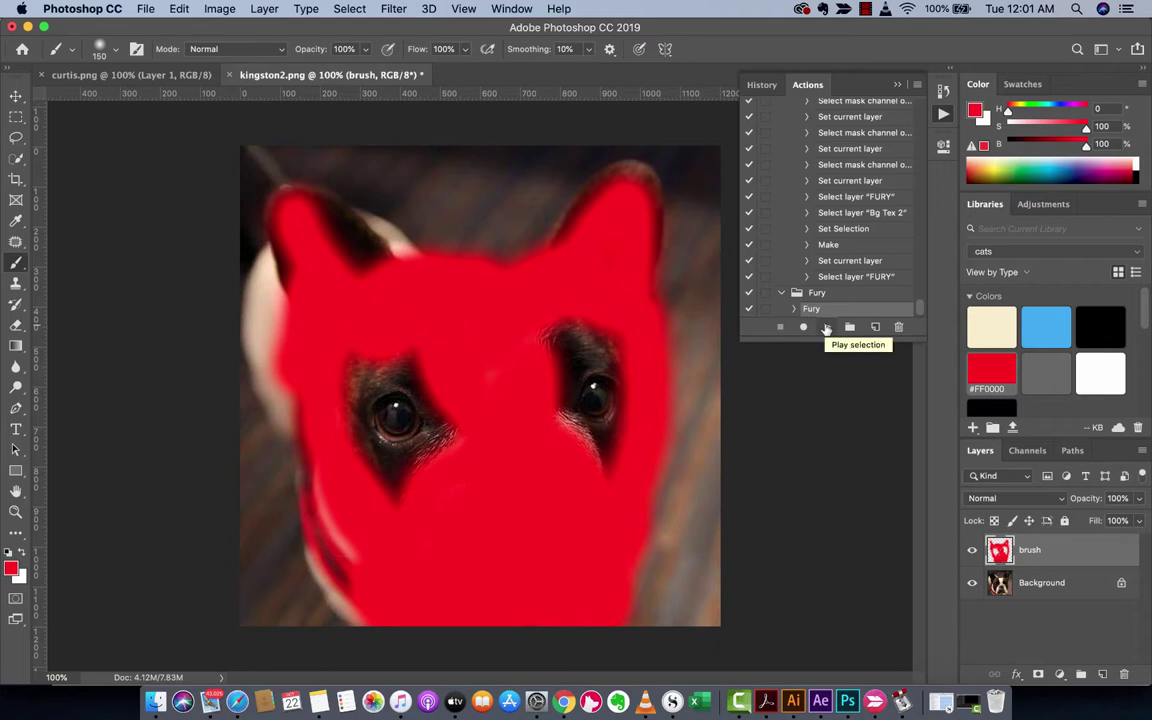
left_click(826, 328)
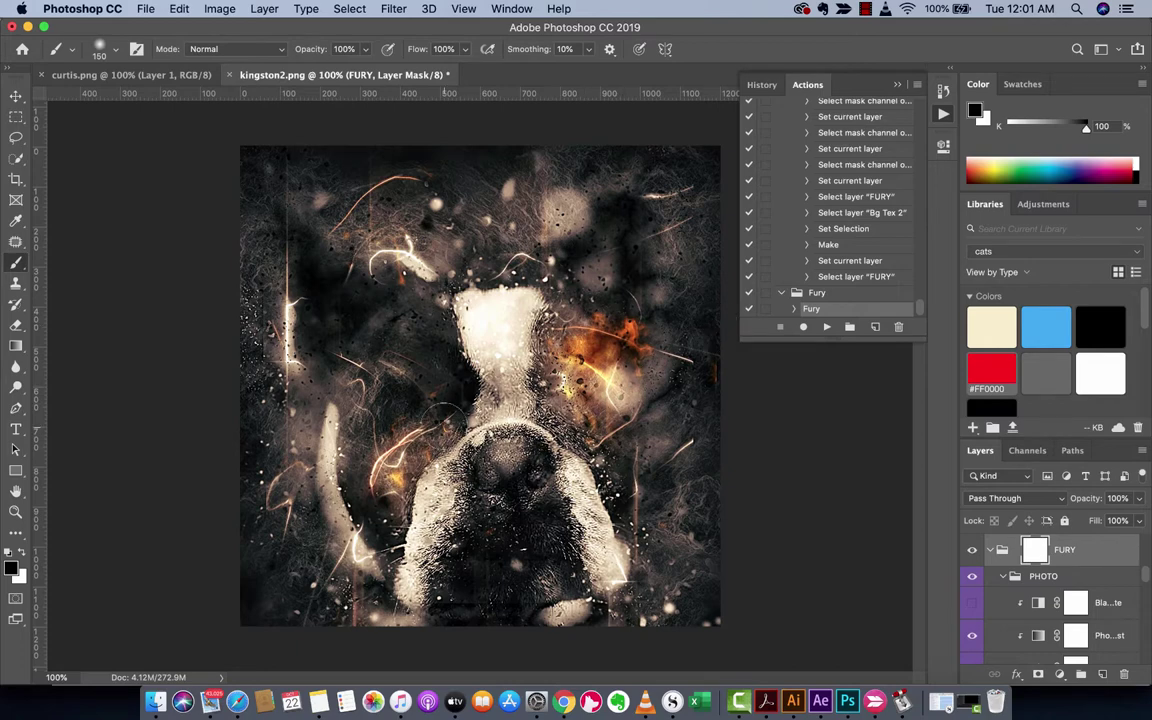
left_click(1063, 552)
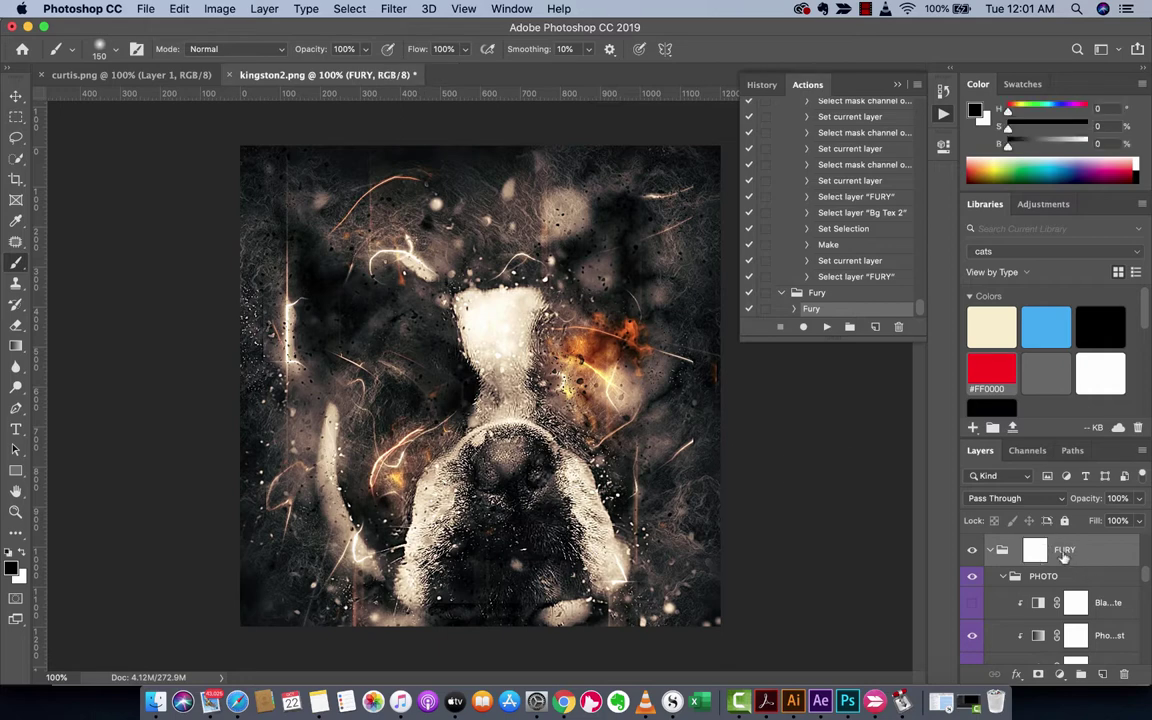
left_click(972, 550)
left_click(972, 550)
mouse_move(1140, 503)
left_mouse_down()
mouse_move(1101, 521)
mouse_move(1139, 521)
left_mouse_up()
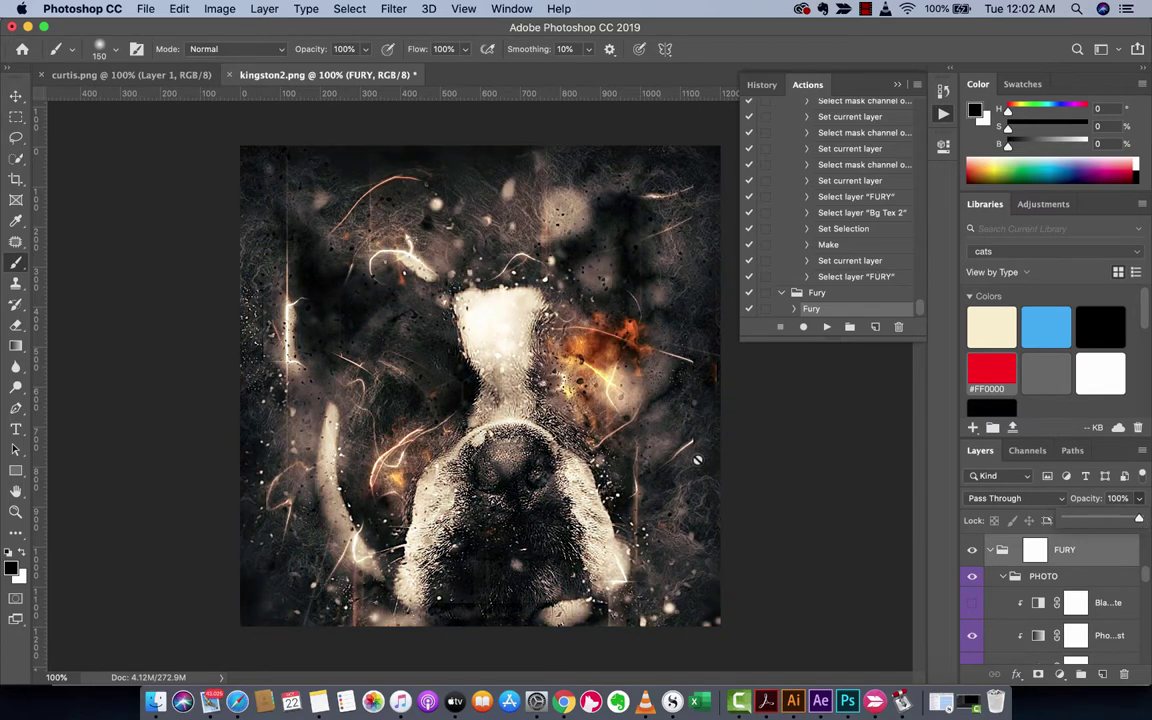
scroll(1052, 547, "down", 3)
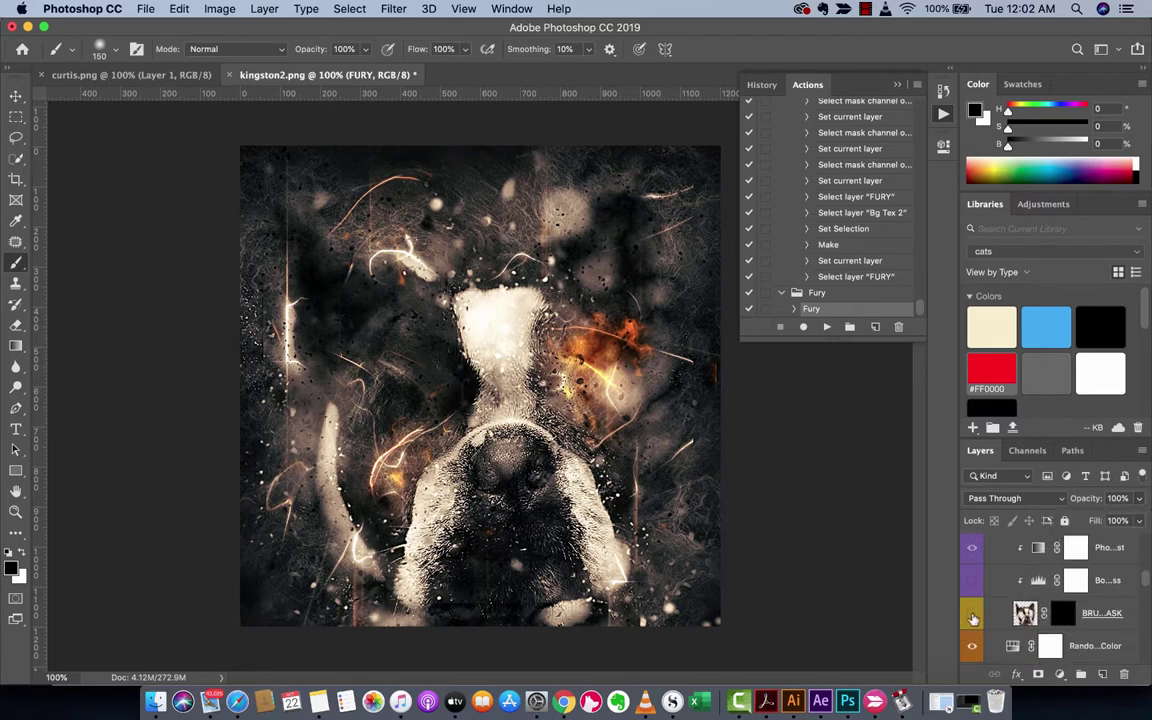
scroll(1036, 597, "up", 1)
scroll(1038, 597, "up", 3)
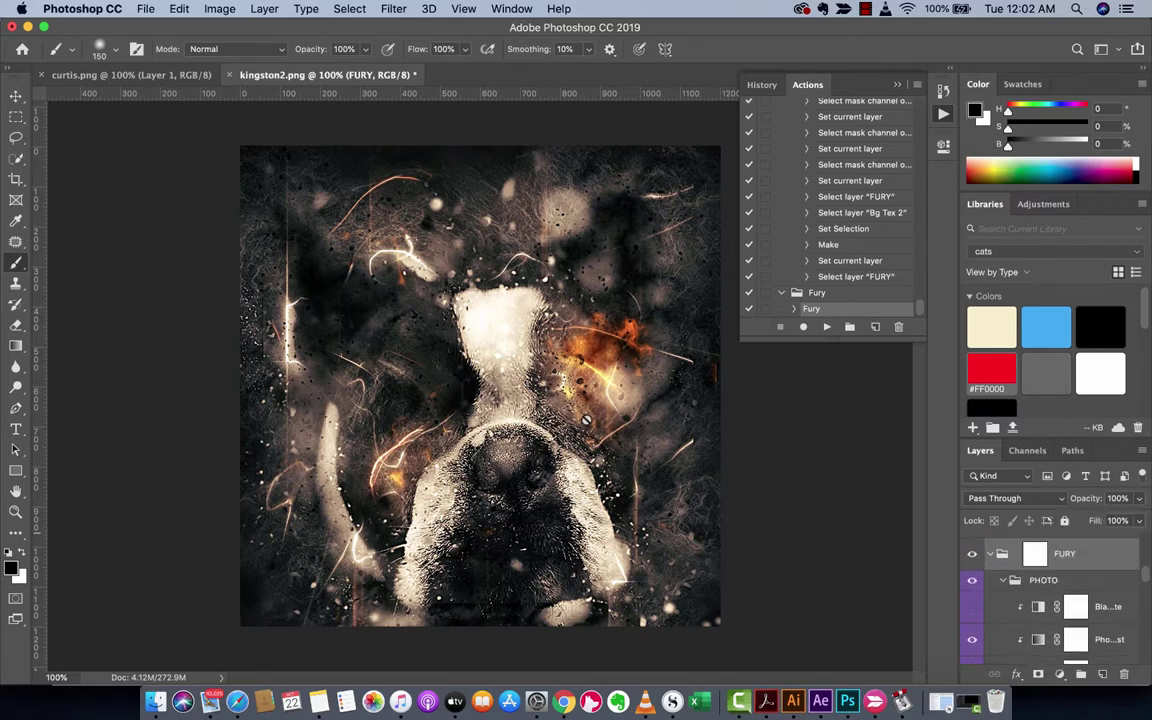